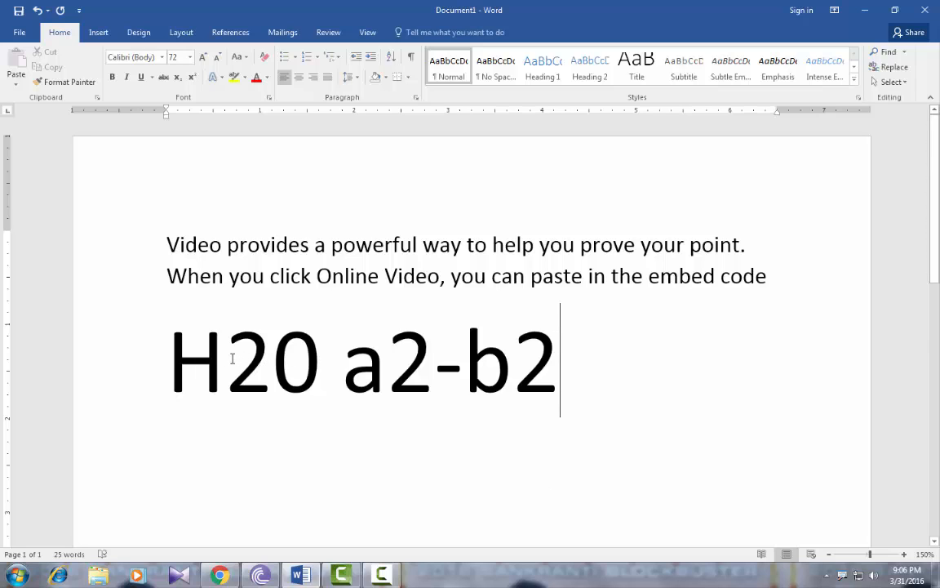
Format the 2 in H20 as subscript
{"action": "left_click_drag", "start_coordinate": [247, 358], "coordinate": [274, 359]}
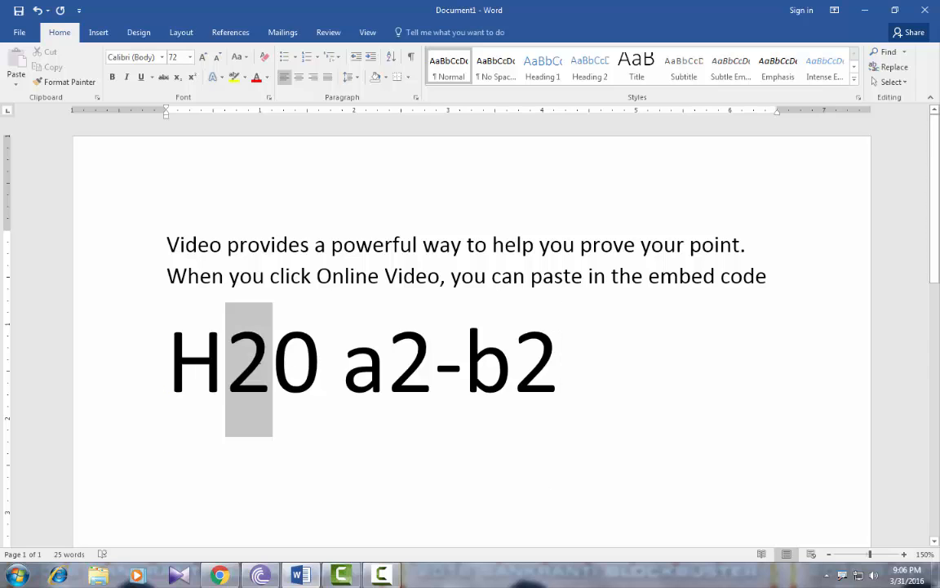
{"action": "left_click", "coordinate": [263, 374]}
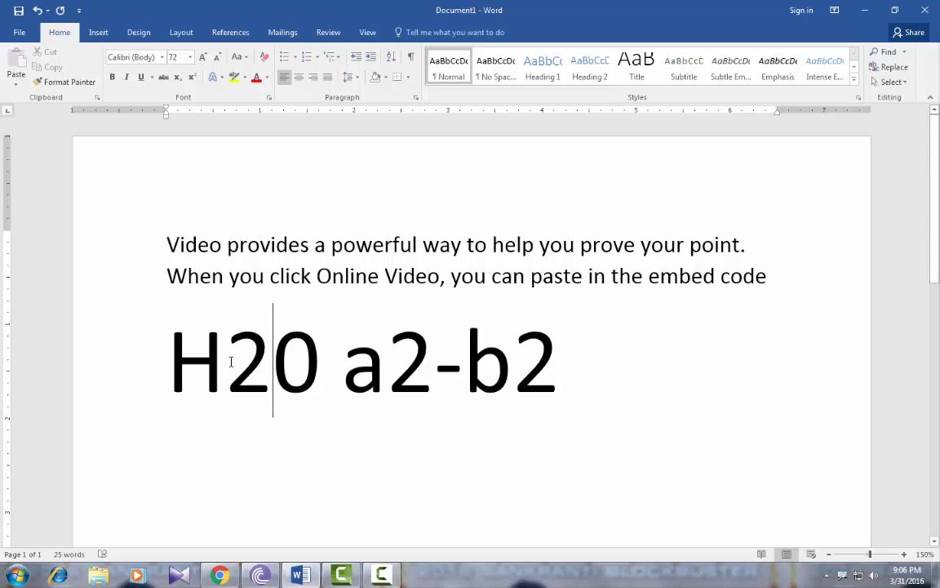
{"action": "left_click_drag", "start_coordinate": [227, 363], "coordinate": [272, 363]}
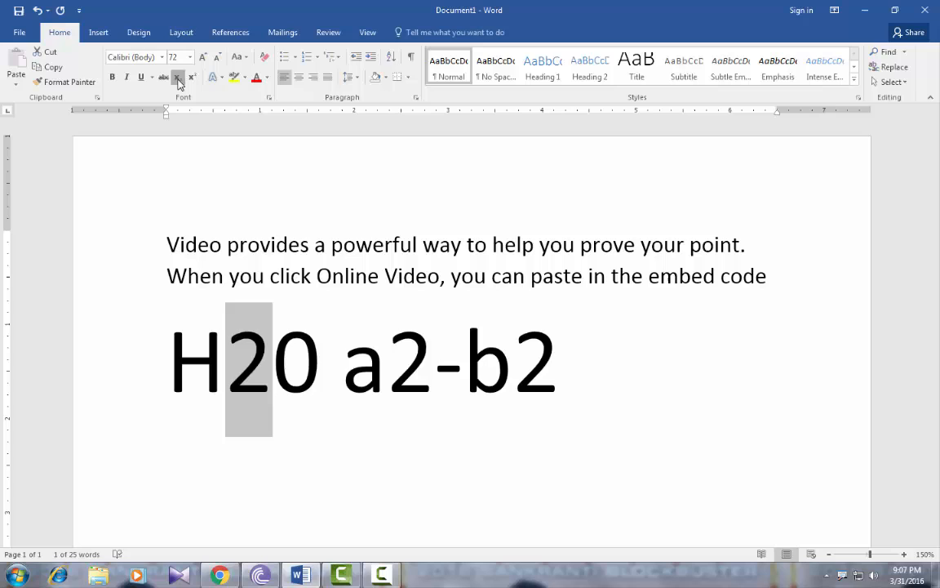
{"action": "left_click", "coordinate": [175, 75]}
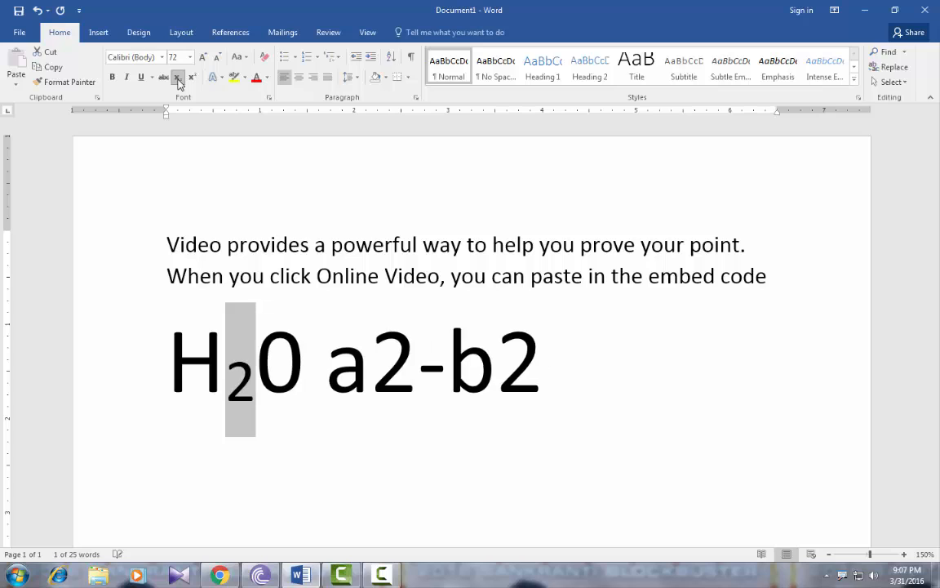
{"action": "left_click", "coordinate": [251, 380]}
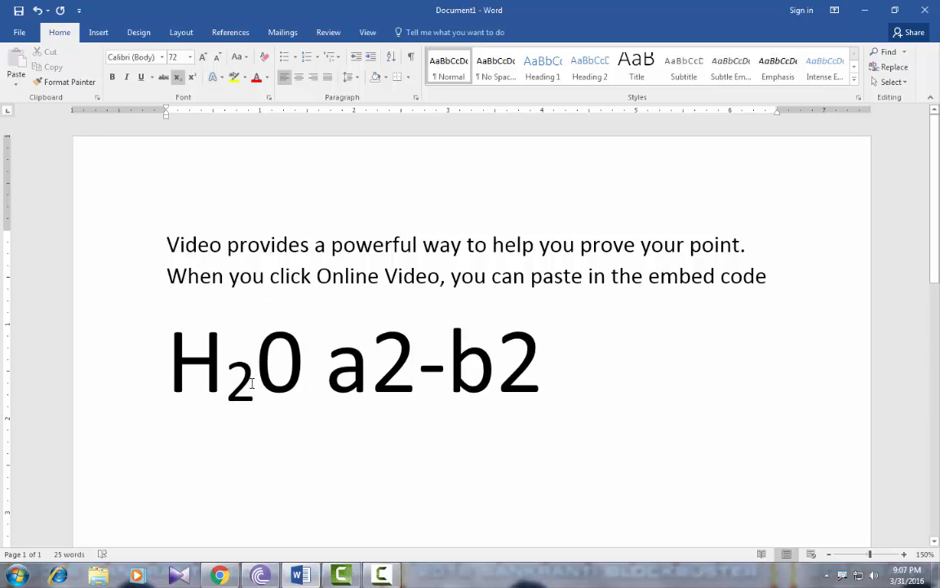
Toggle the subscript formatting of the 2 in H20 off, on and off again
{"action": "left_click_drag", "start_coordinate": [254, 385], "coordinate": [226, 386]}
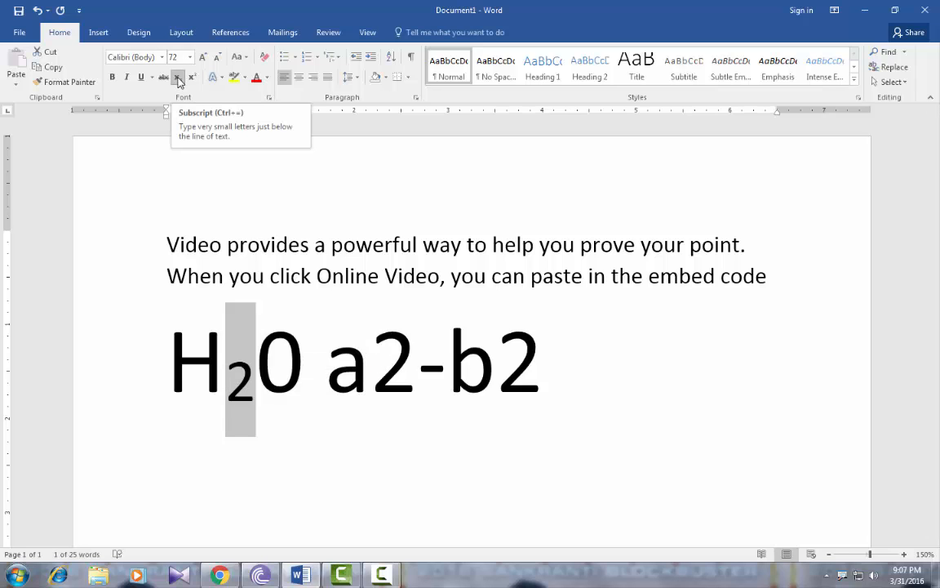
{"action": "left_click", "coordinate": [177, 78]}
{"action": "key", "text": "ctrl+equal"}
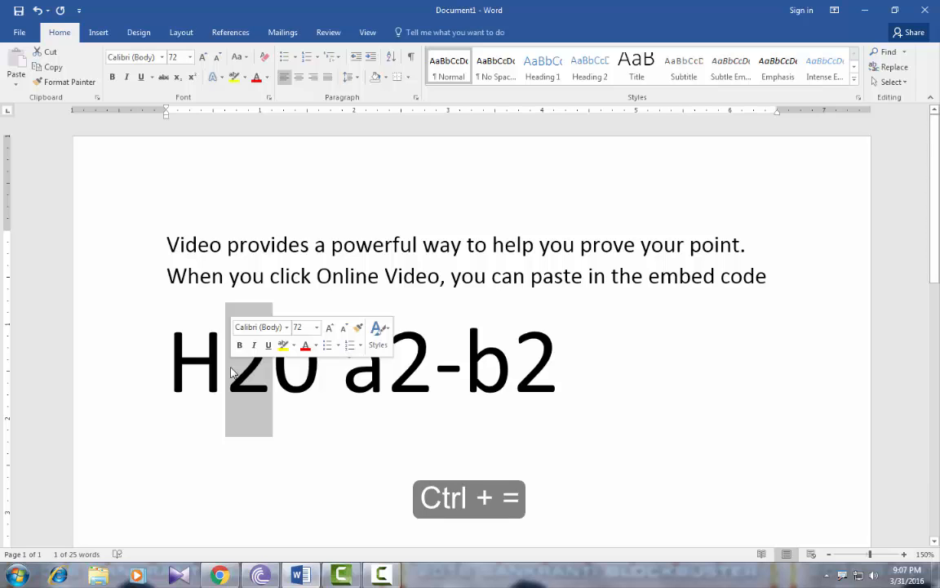
{"action": "key", "text": "ctrl+equal"}
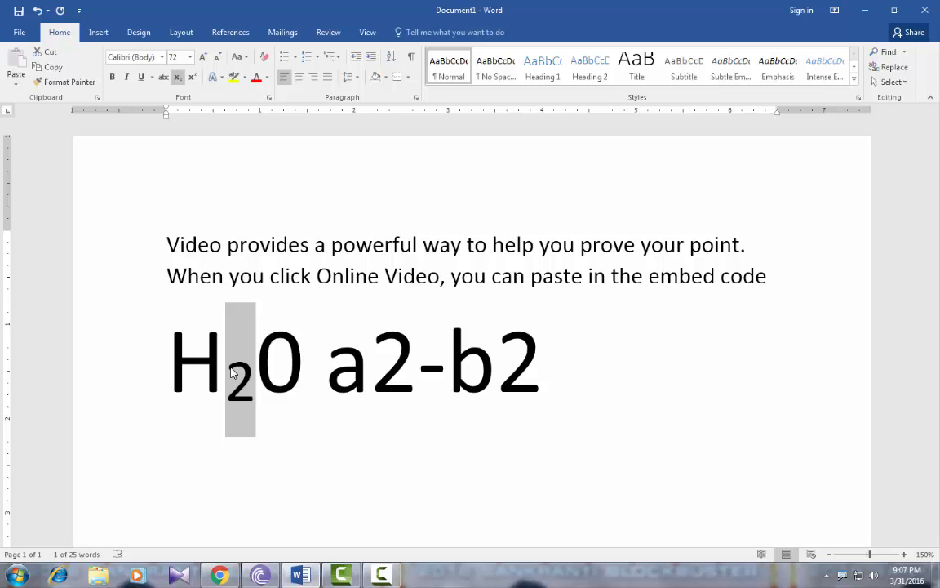
{"action": "key", "text": "ctrl+equal"}
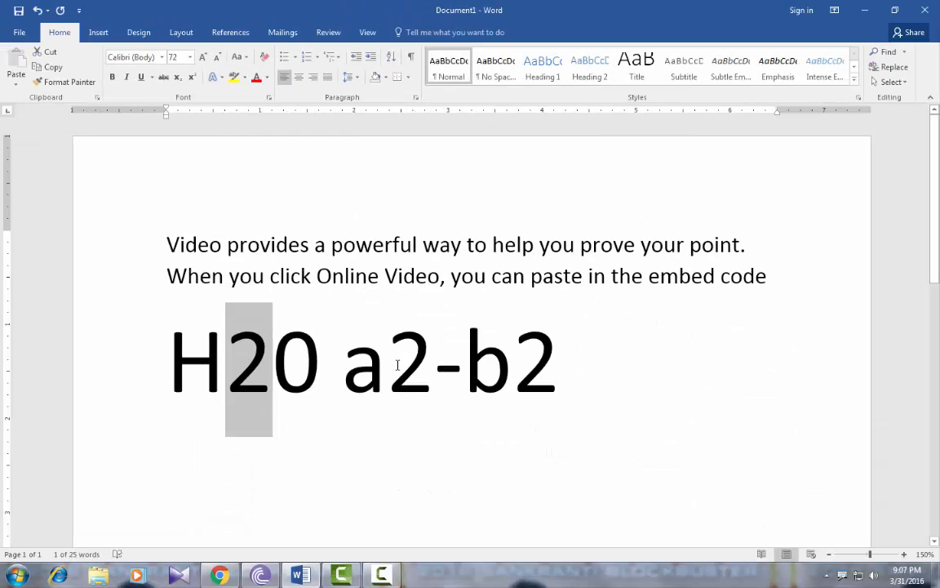
Format both 2s in the expression a2-b2 as superscript
{"action": "left_click", "coordinate": [397, 365]}
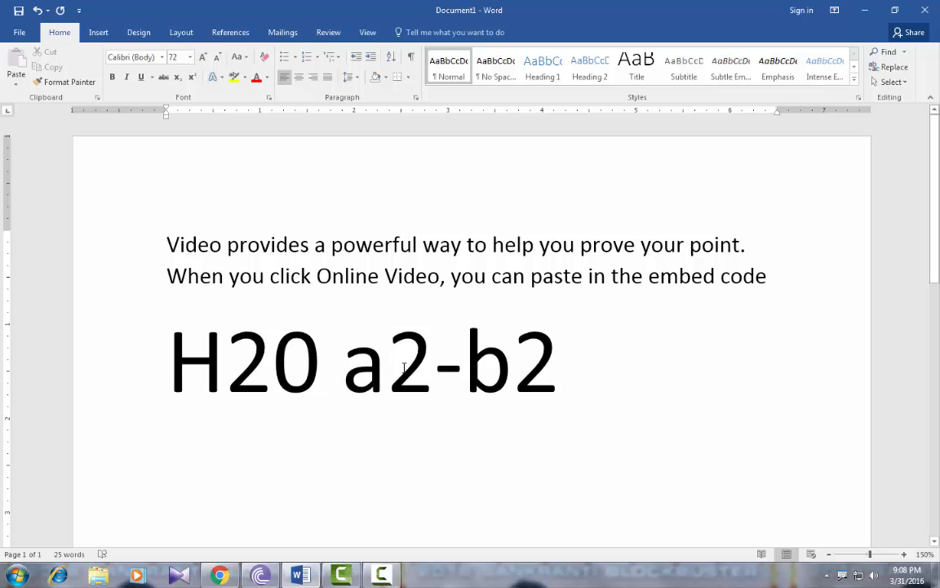
{"action": "left_click_drag", "start_coordinate": [399, 366], "coordinate": [432, 366]}
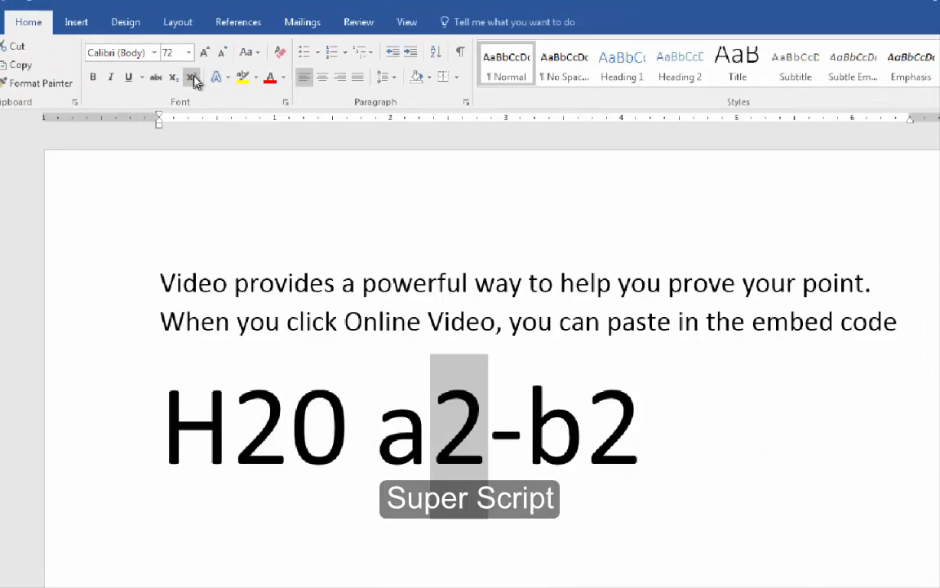
{"action": "left_click", "coordinate": [196, 80]}
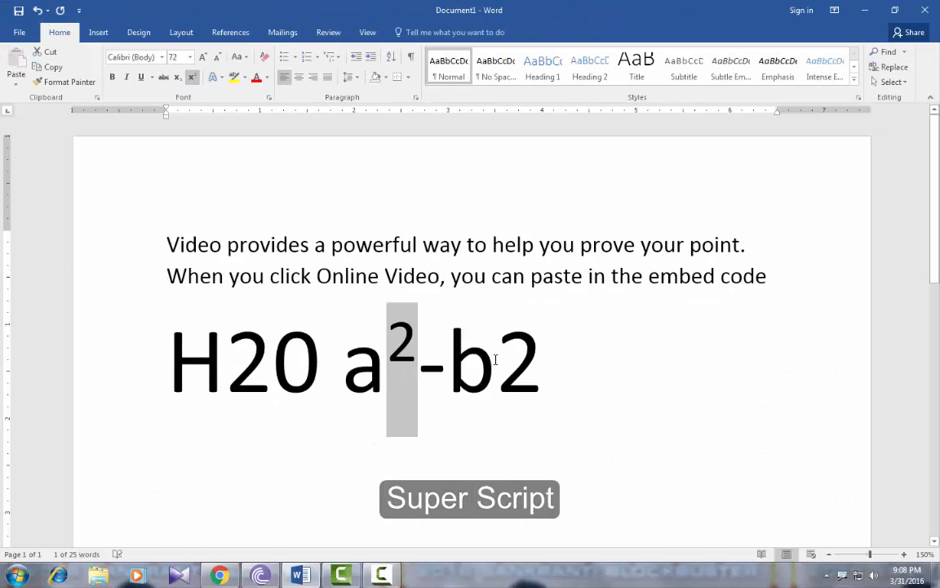
{"action": "left_click_drag", "start_coordinate": [496, 359], "coordinate": [537, 357]}
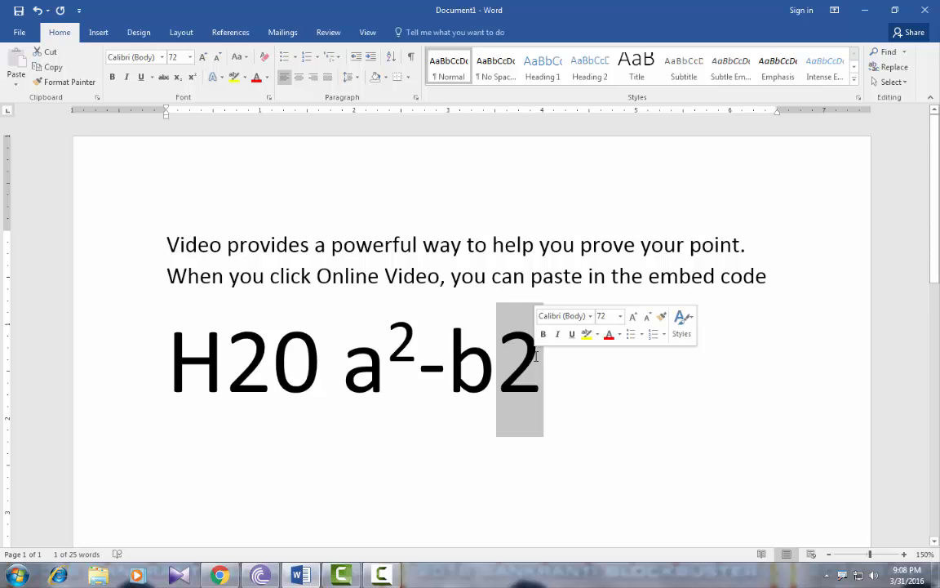
{"action": "key", "text": "ctrl+shift+plus"}
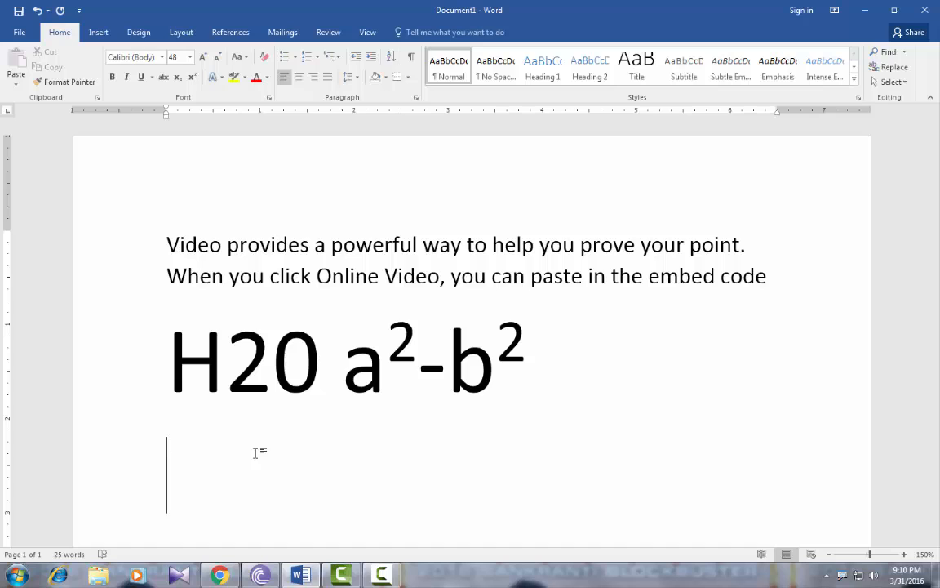
Enter "2nd 1st 2ty" on the line below the formula, letting the ordinal endings format automatically
{"action": "type", "text": "2nd"}
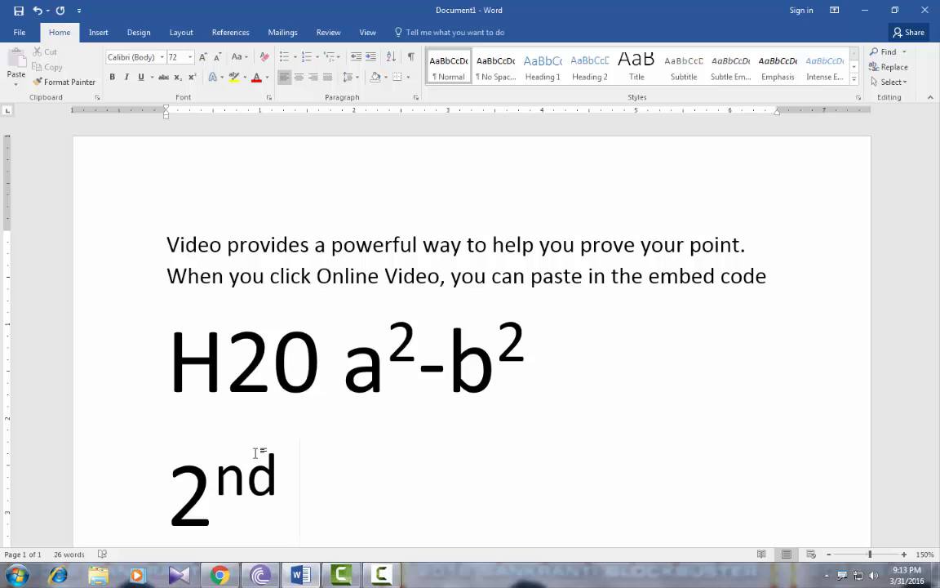
{"action": "type", "text": "1st"}
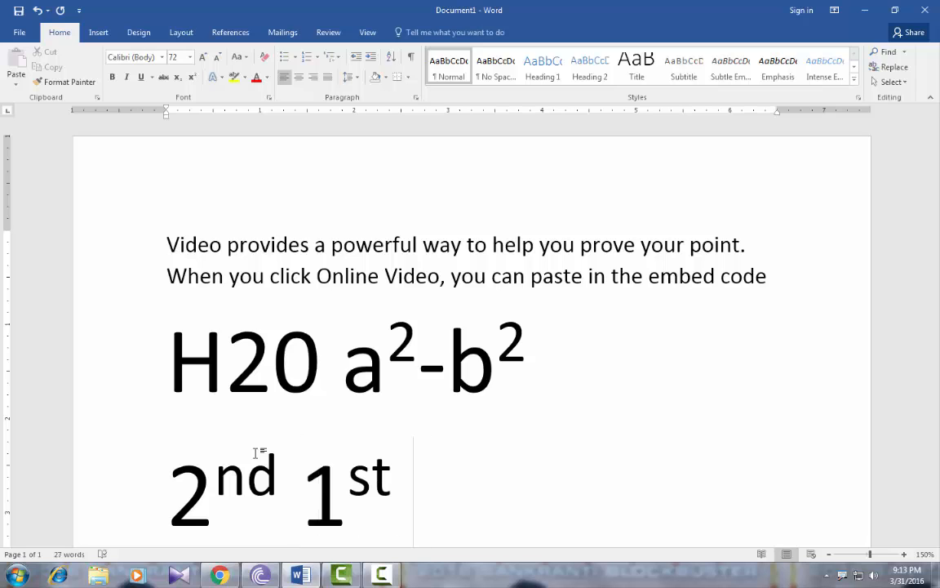
{"action": "type", "text": " 2ty"}
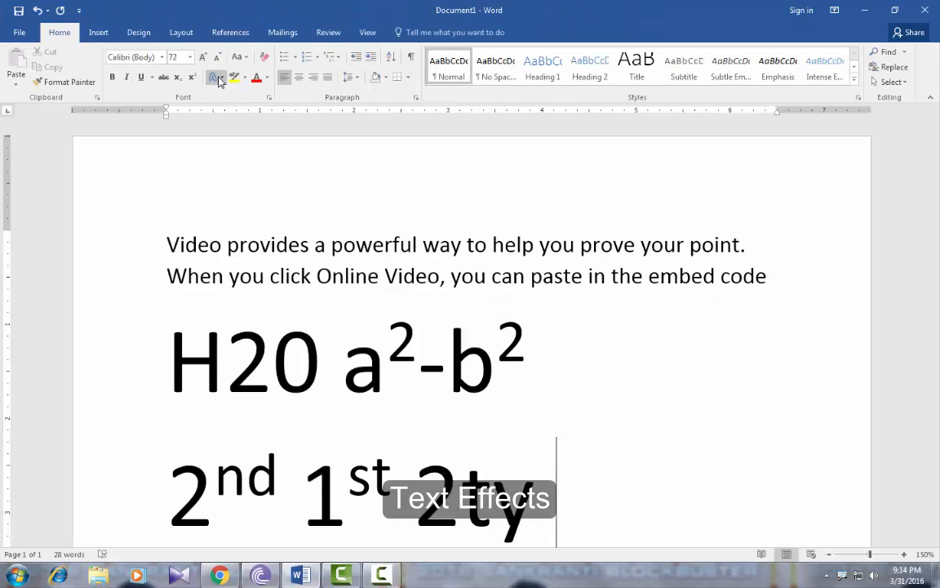
Give the whole H20 a2-b2 line a red text outline from the standard colors
{"action": "left_click_drag", "start_coordinate": [168, 367], "coordinate": [536, 352]}
{"action": "left_click", "coordinate": [216, 78]}
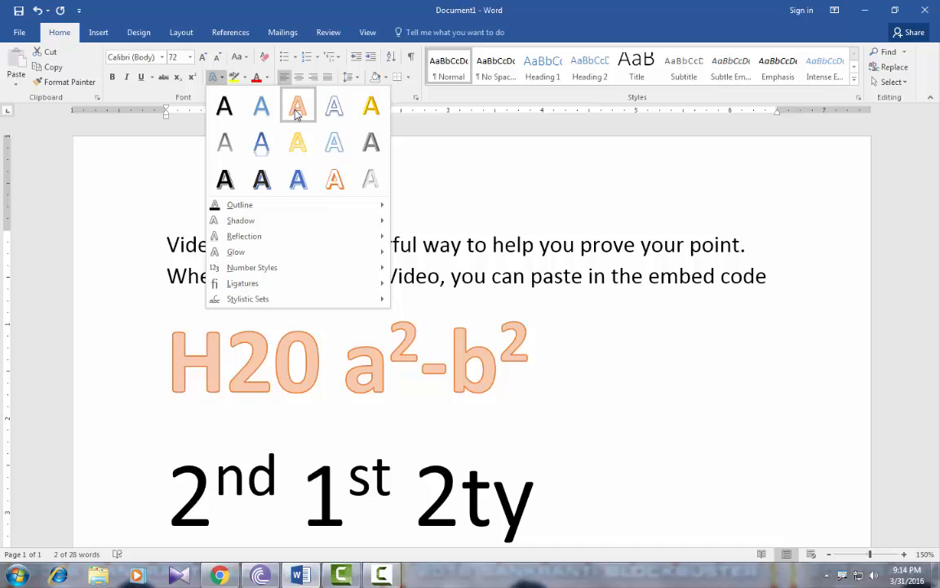
{"action": "mouse_move", "coordinate": [313, 204]}
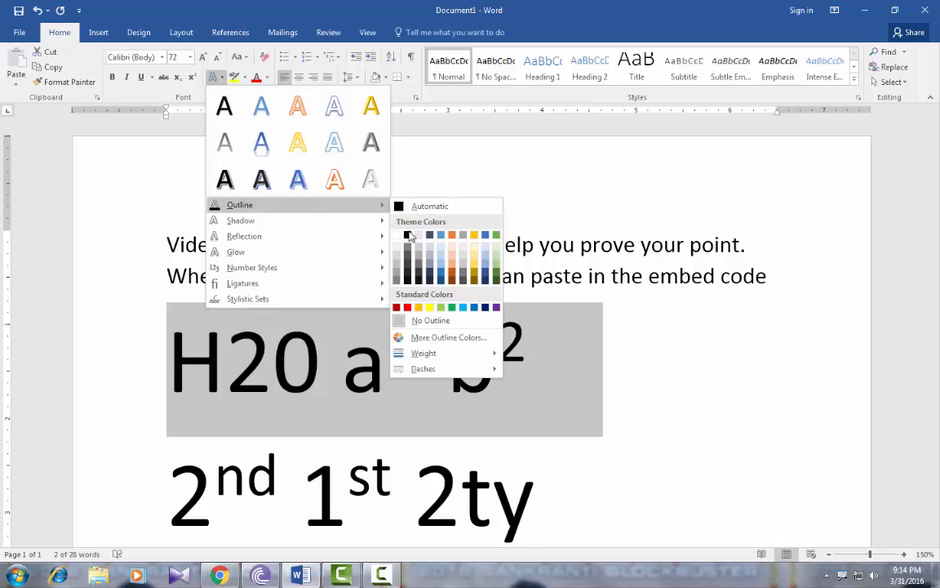
{"action": "left_click", "coordinate": [407, 308]}
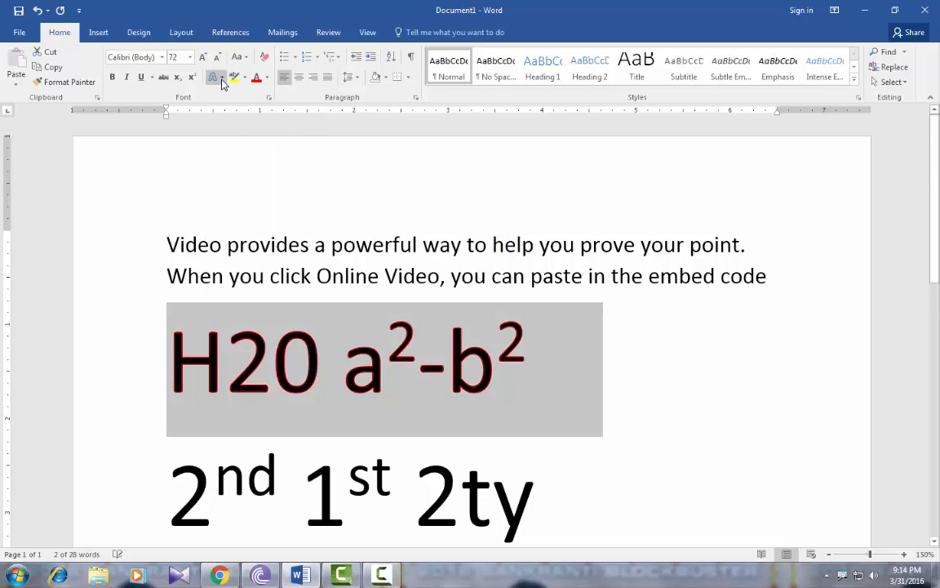
Preview the shadow and reflection text effects, and apply the Orange, 8 pt glow, Accent color 2 to the H20 a2-b2 line
{"action": "left_click", "coordinate": [221, 78]}
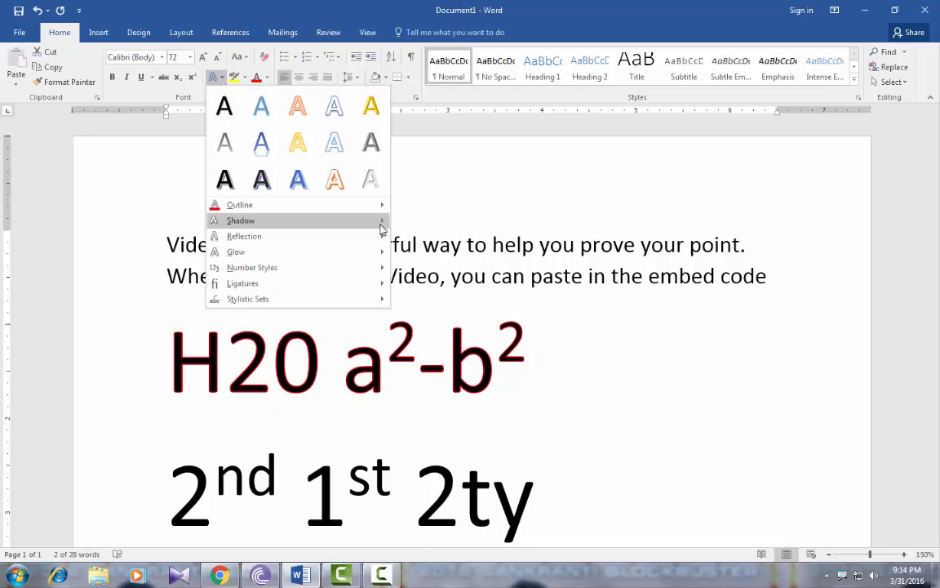
{"action": "mouse_move", "coordinate": [380, 229]}
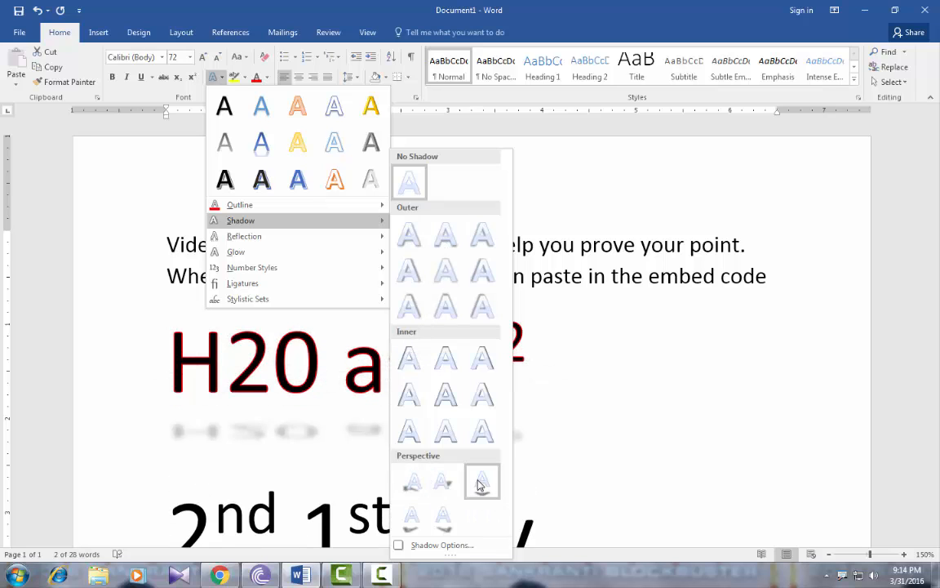
{"action": "mouse_move", "coordinate": [330, 246]}
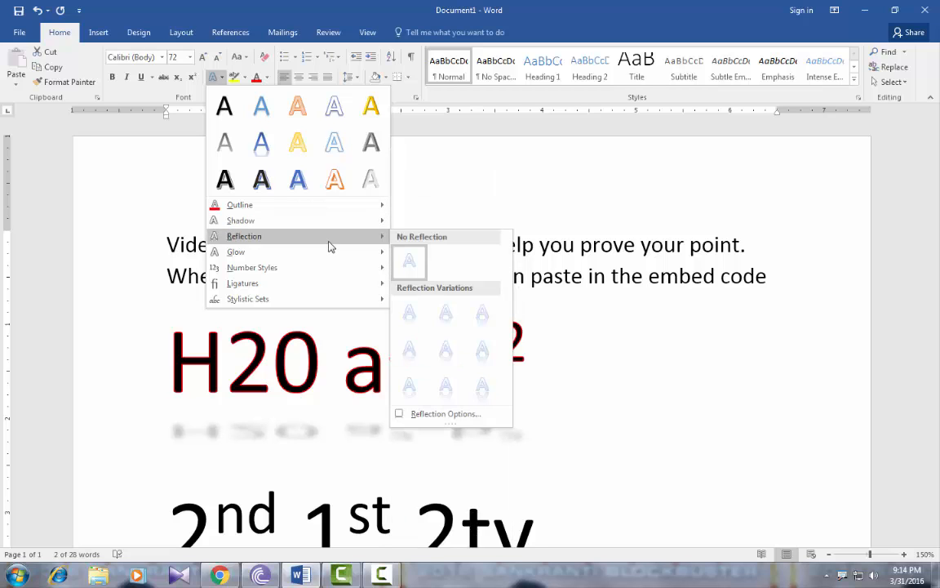
{"action": "mouse_move", "coordinate": [290, 257]}
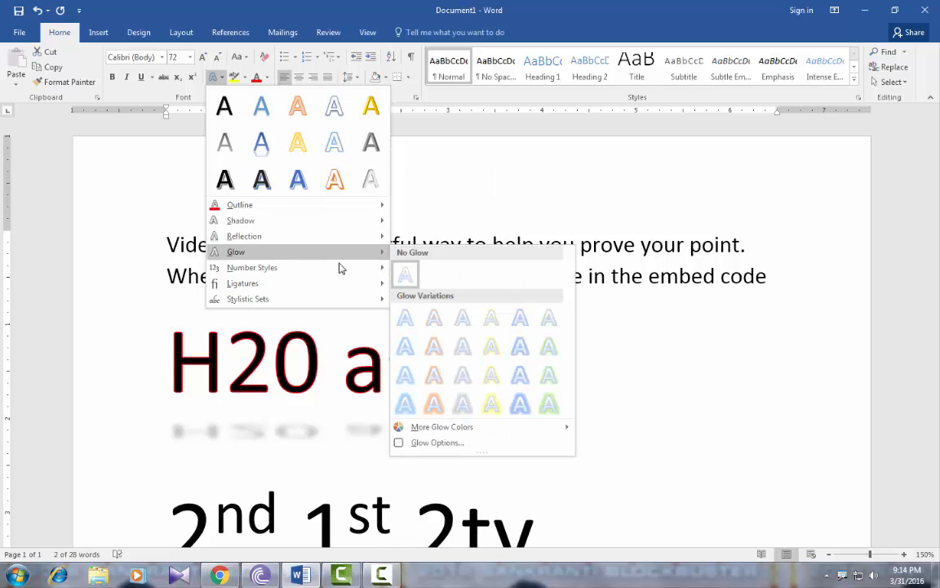
{"action": "left_click", "coordinate": [434, 353]}
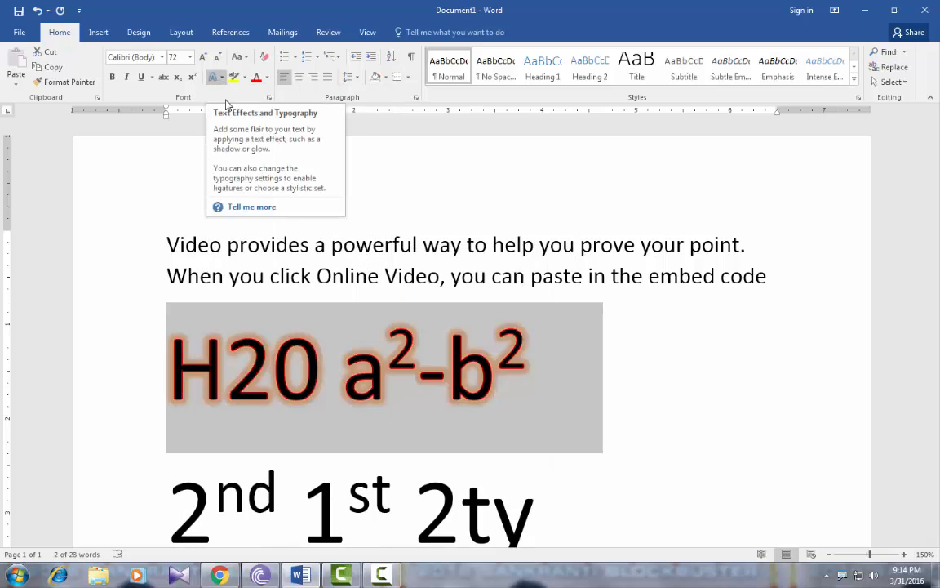
{"action": "left_click", "coordinate": [583, 398]}
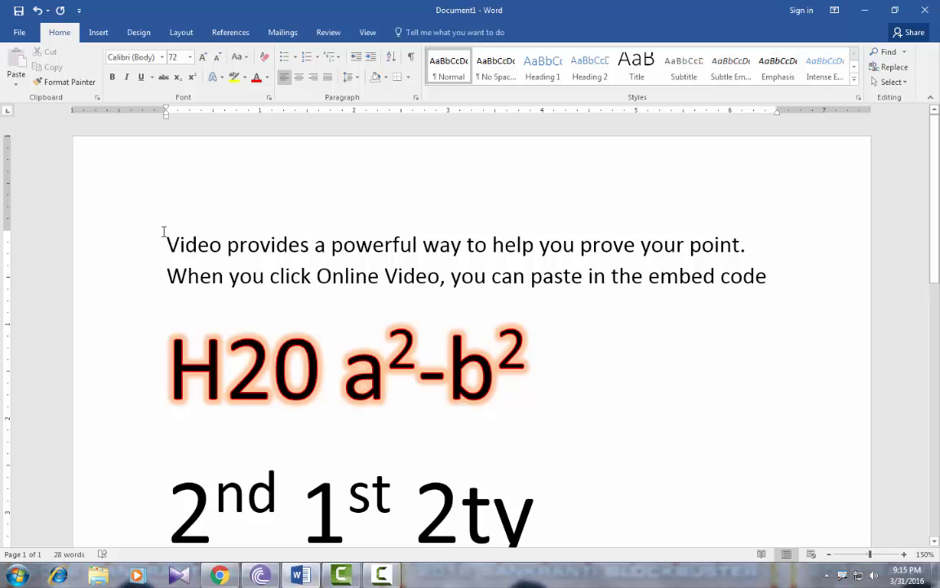
Highlight the phrase "Video provides a powerful way" in bright pink
{"action": "left_click_drag", "start_coordinate": [167, 243], "coordinate": [462, 245]}
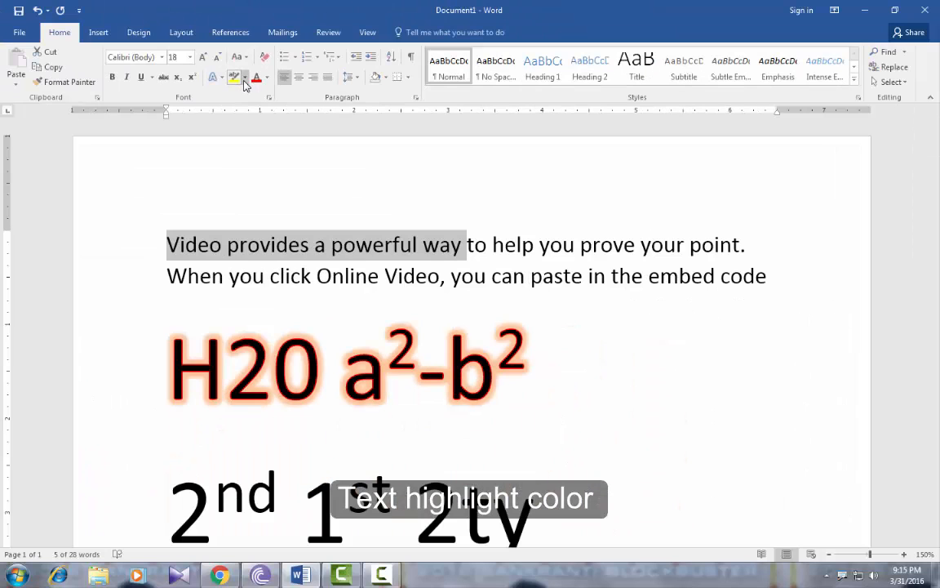
{"action": "left_click", "coordinate": [244, 80]}
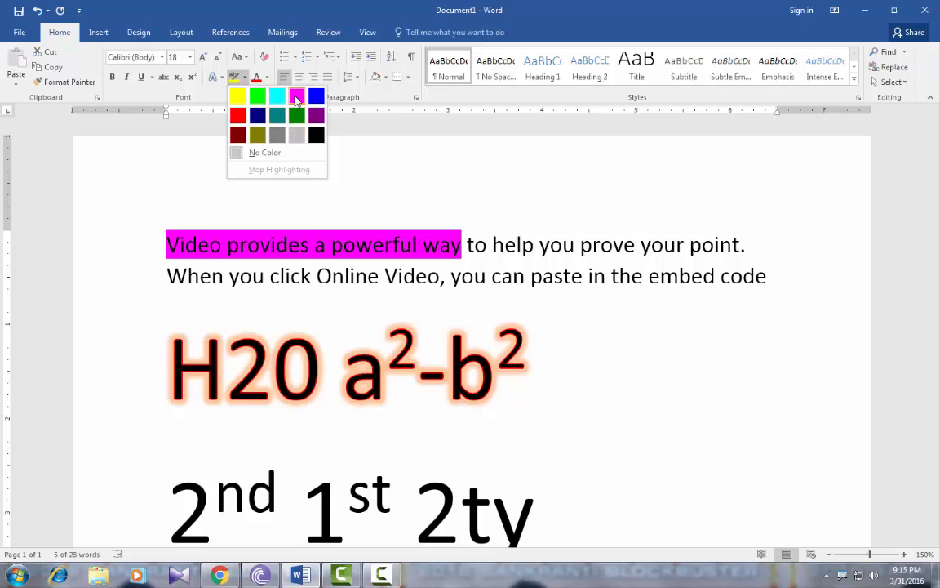
{"action": "left_click", "coordinate": [296, 96]}
{"action": "left_click", "coordinate": [320, 245]}
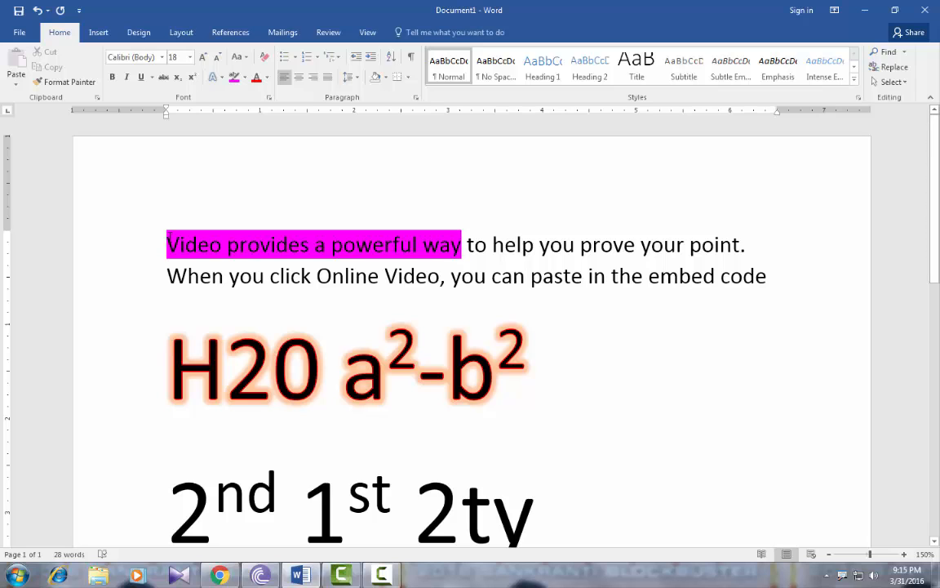
Set the font color of "help you prove your" in the first sentence to standard red
{"action": "left_click_drag", "start_coordinate": [521, 243], "coordinate": [687, 245]}
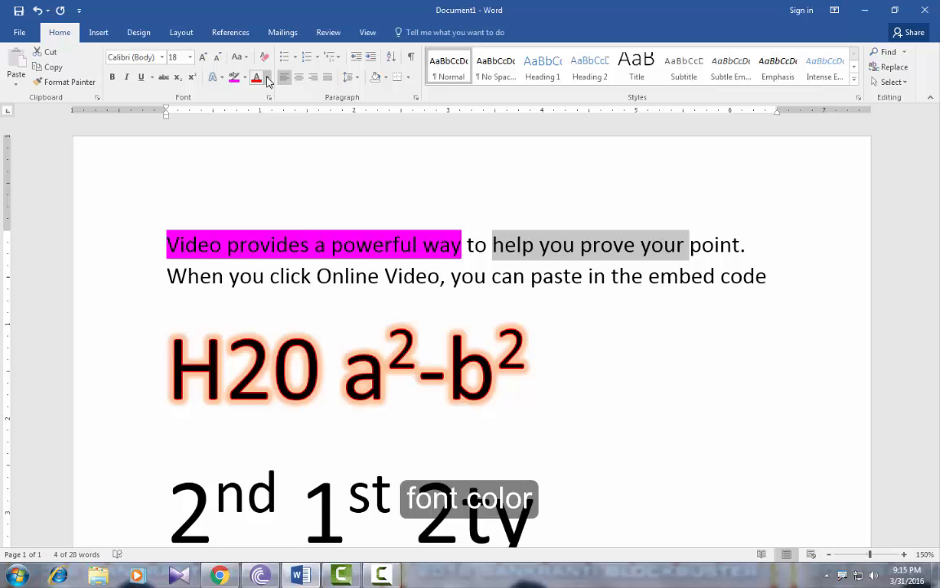
{"action": "left_click", "coordinate": [275, 79]}
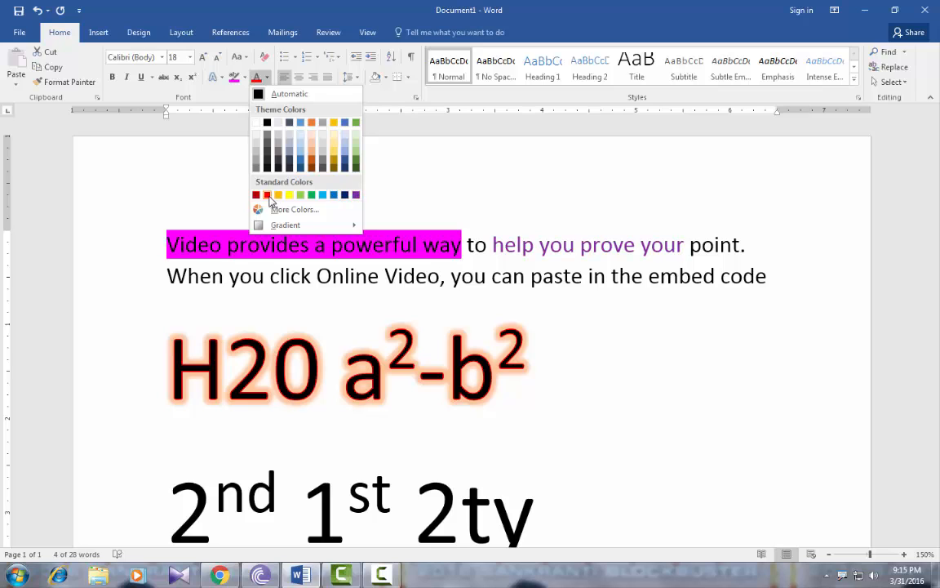
{"action": "left_click", "coordinate": [268, 196]}
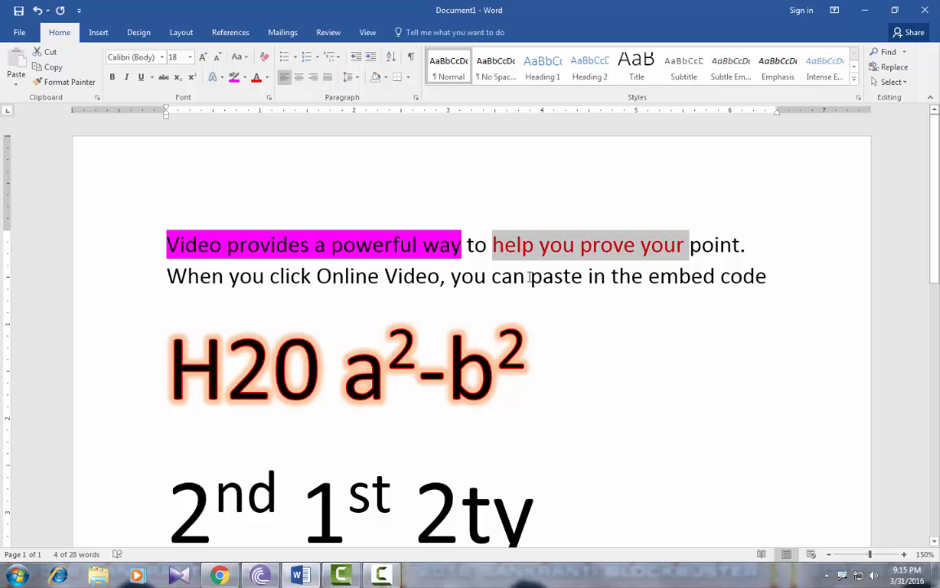
{"action": "left_click_drag", "start_coordinate": [530, 277], "coordinate": [706, 276]}
{"action": "left_click", "coordinate": [592, 245]}
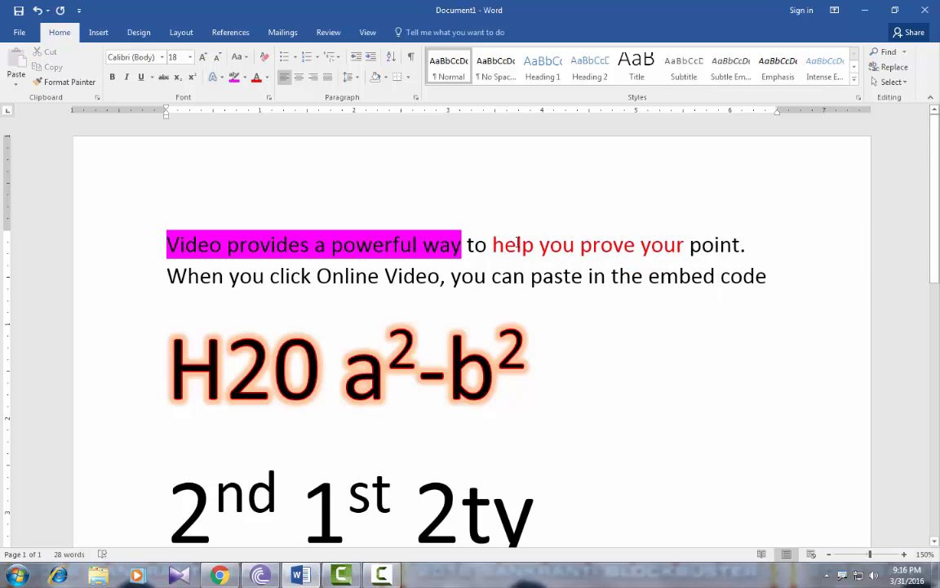
{"action": "left_click_drag", "start_coordinate": [494, 245], "coordinate": [660, 252]}
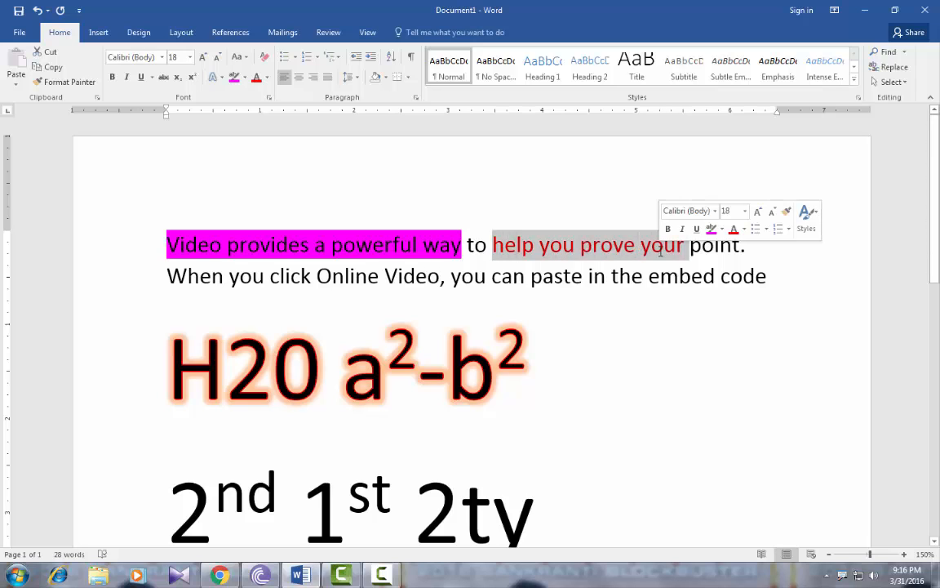
{"action": "left_click", "coordinate": [533, 246]}
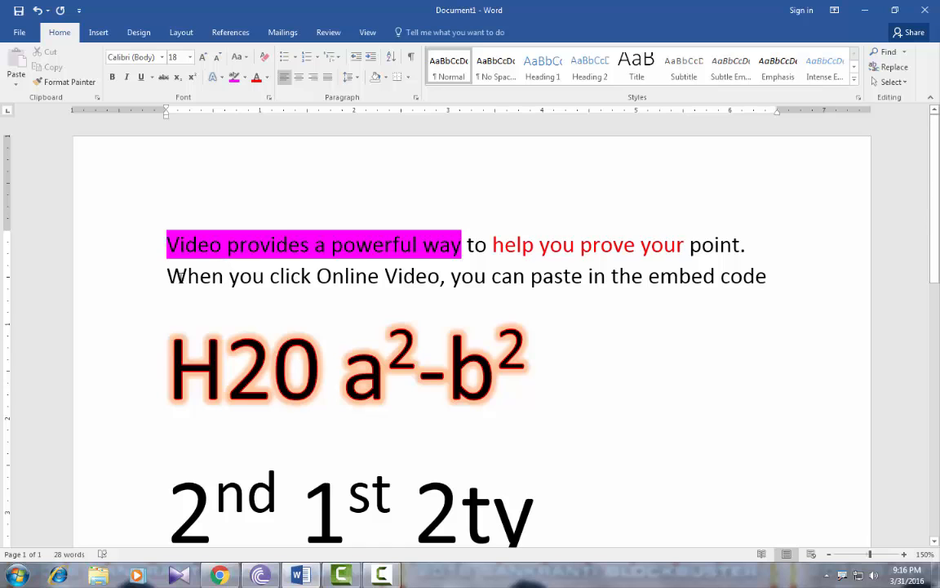
Format "When you click Online Video, you can paste in the embed" in Eras Bold ITC, size 24, bold and underlined
{"action": "left_click_drag", "start_coordinate": [180, 276], "coordinate": [718, 281]}
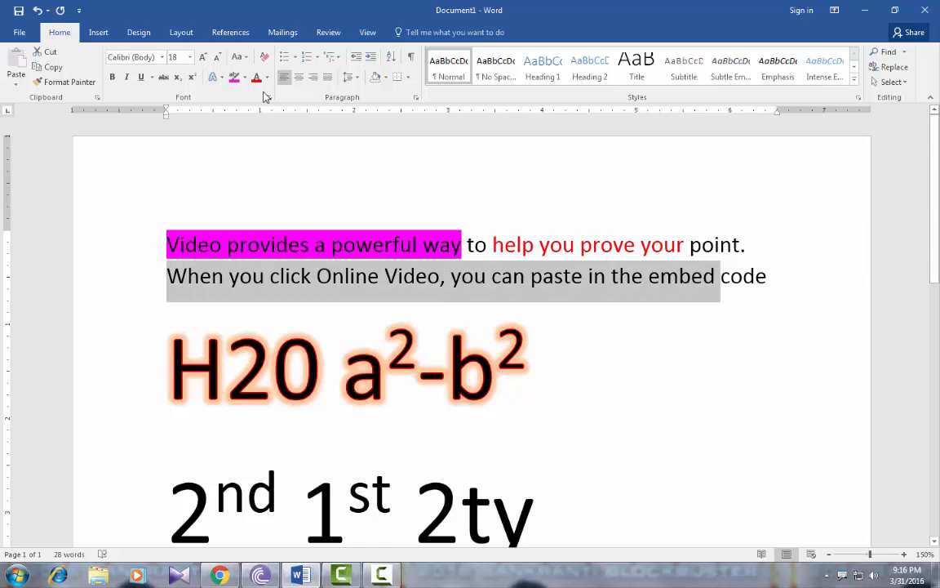
{"action": "left_click", "coordinate": [163, 57]}
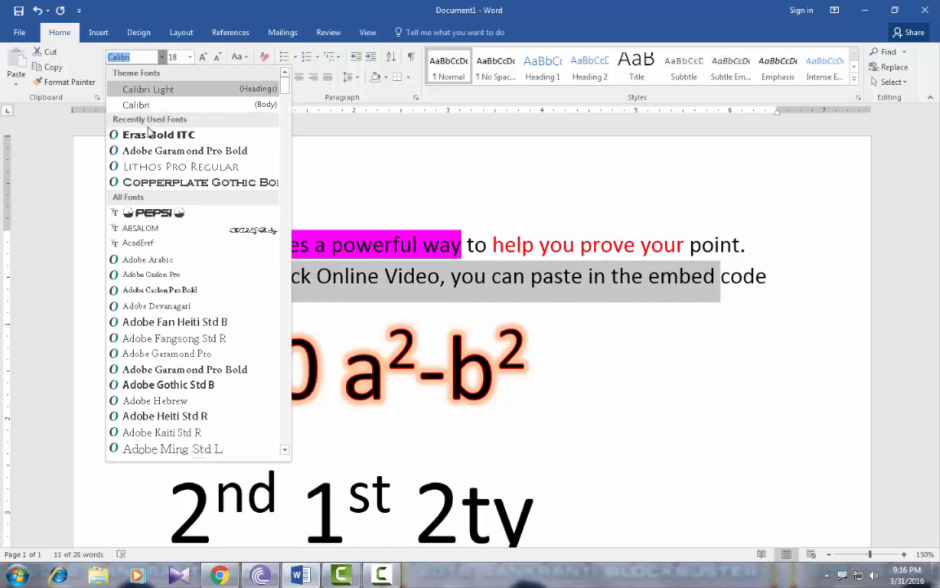
{"action": "left_click", "coordinate": [151, 135]}
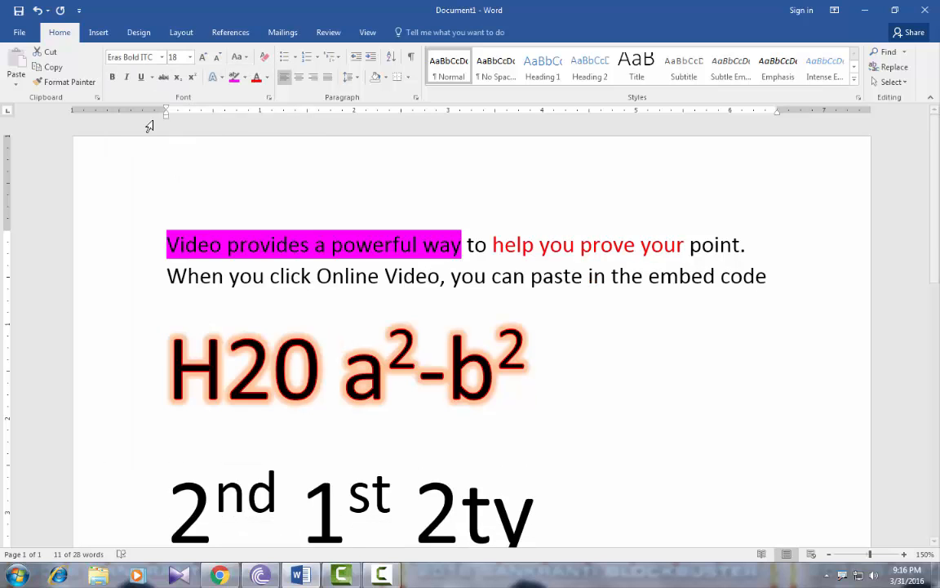
{"action": "left_click", "coordinate": [204, 58]}
{"action": "left_click", "coordinate": [203, 58]}
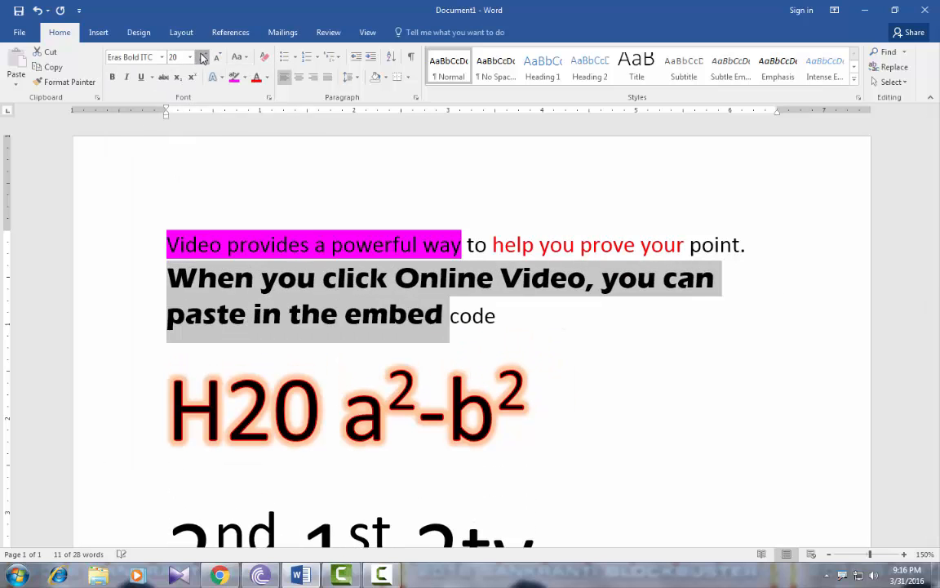
{"action": "left_click", "coordinate": [203, 58]}
{"action": "left_click", "coordinate": [115, 80]}
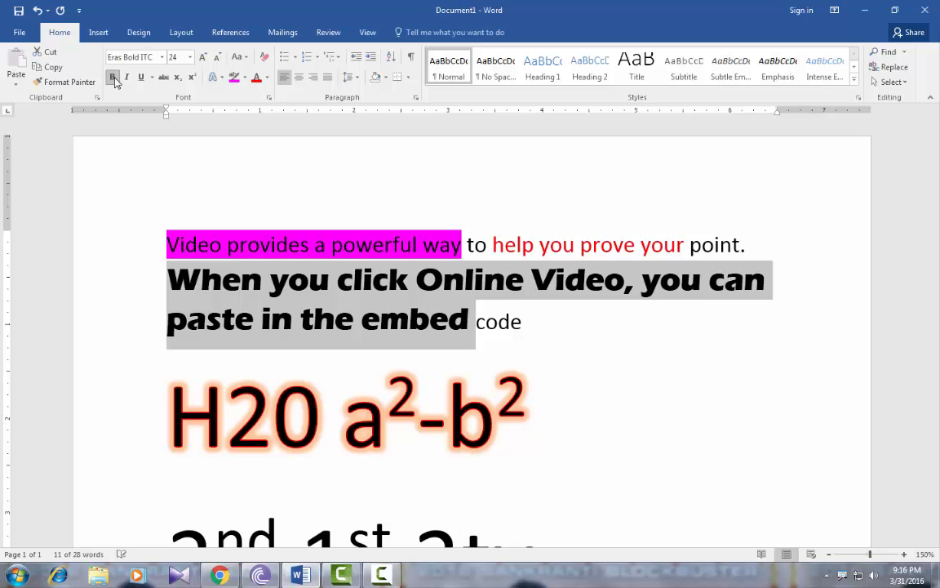
{"action": "left_click", "coordinate": [140, 76]}
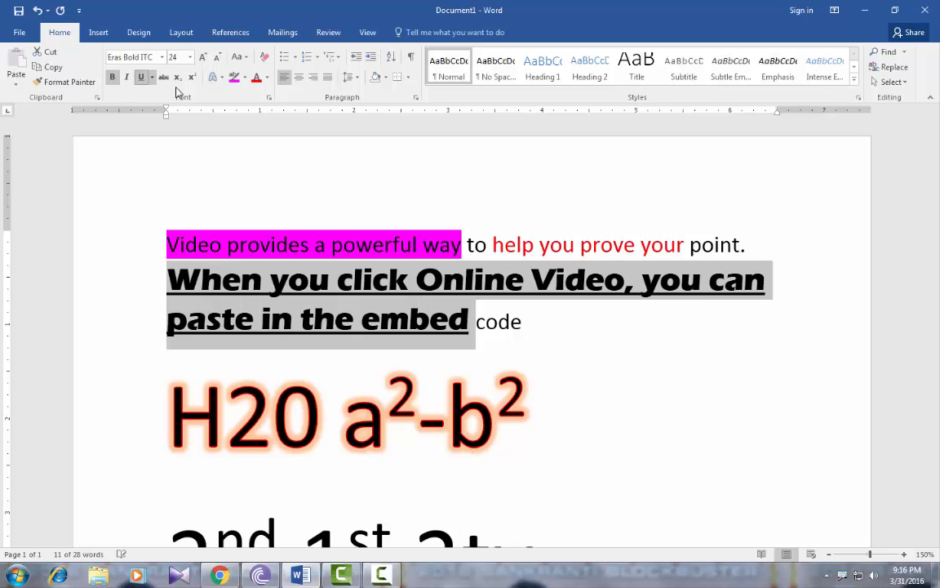
Color the "When you click Online Video" phrase standard red and give it an orange theme-color text outline
{"action": "left_click", "coordinate": [267, 79]}
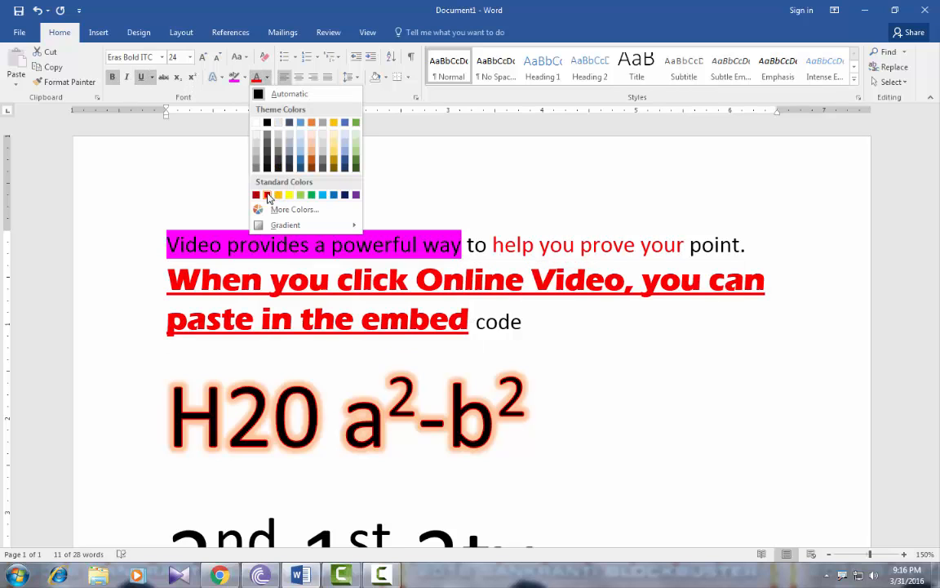
{"action": "left_click", "coordinate": [266, 196]}
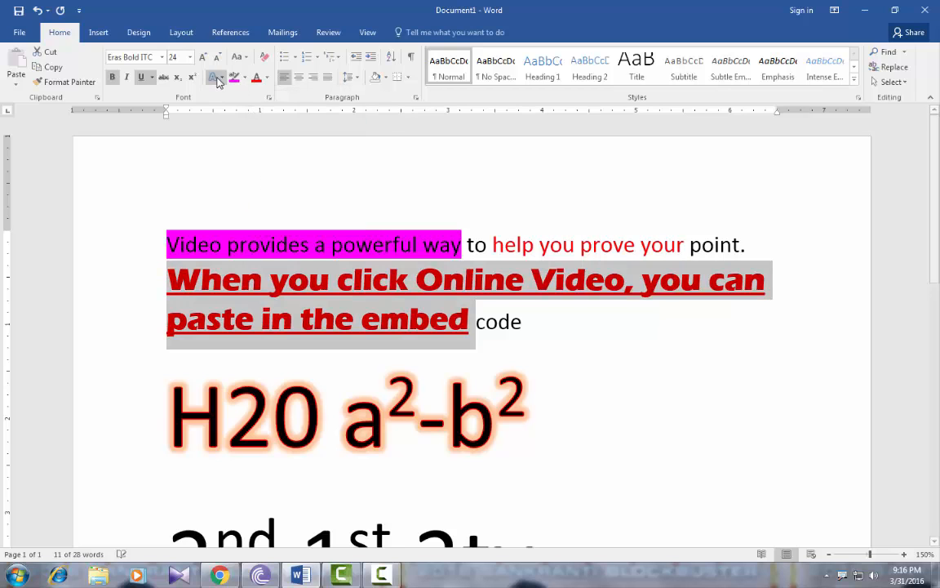
{"action": "left_click", "coordinate": [218, 79]}
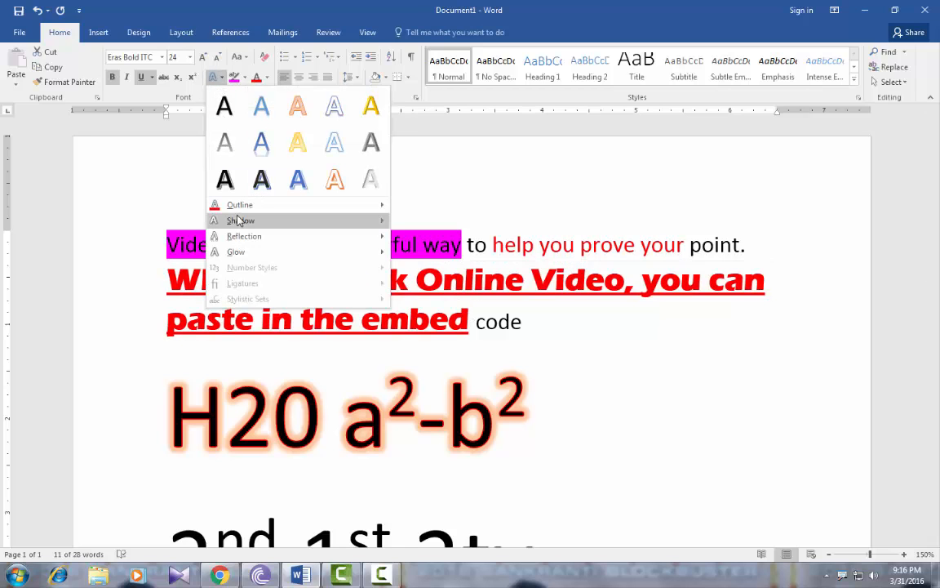
{"action": "mouse_move", "coordinate": [242, 208]}
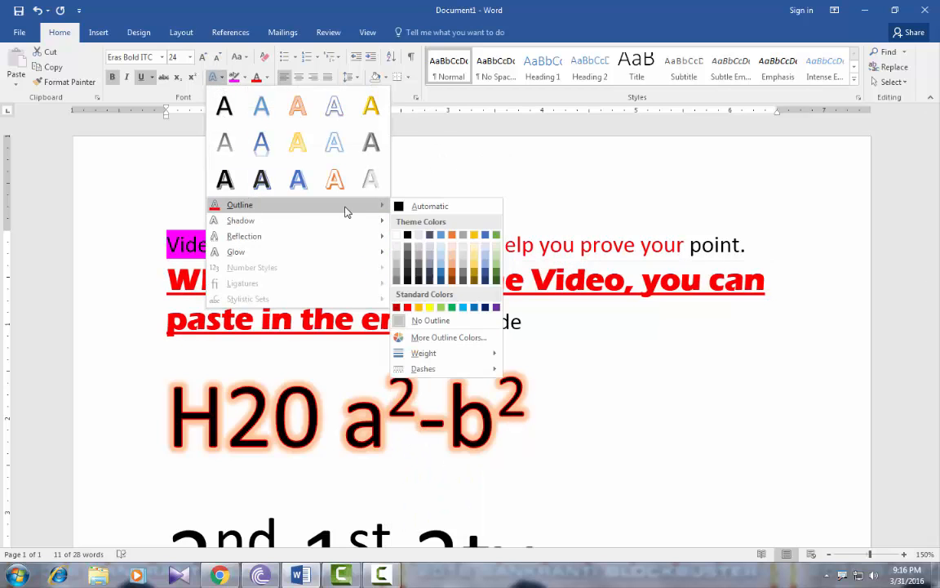
{"action": "left_click", "coordinate": [453, 236]}
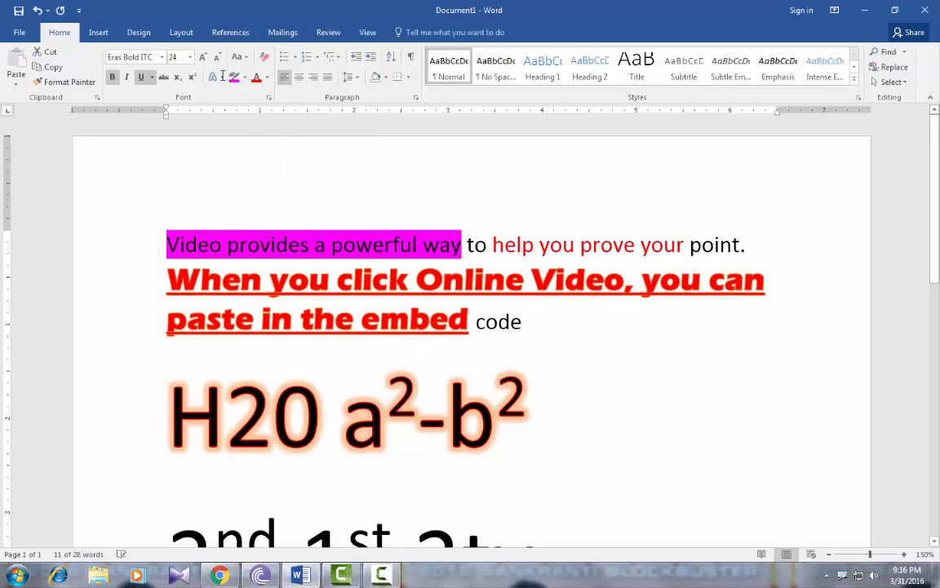
Apply the gold beveled preset text effect to the phrase "When you click Online Video, you can paste in the embed"
{"action": "left_click", "coordinate": [216, 78]}
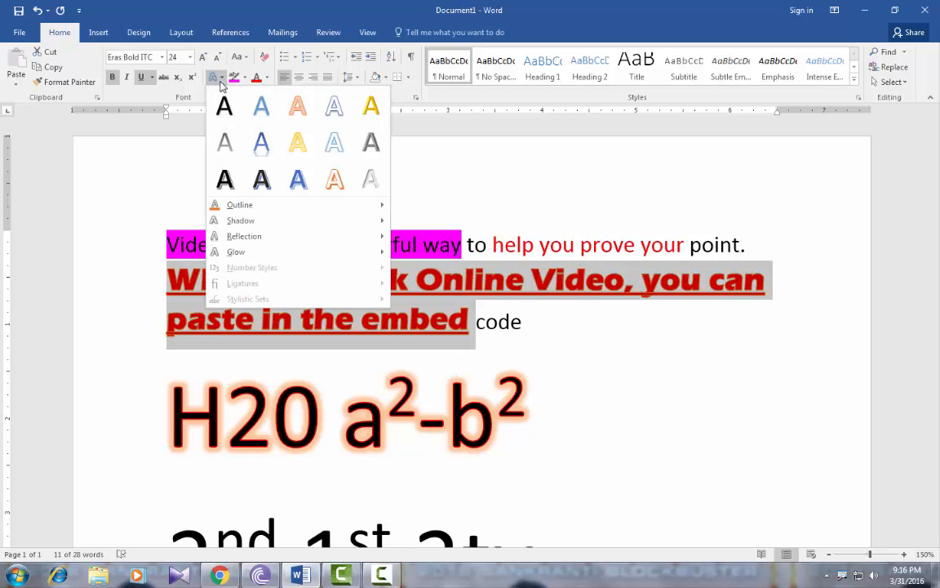
{"action": "left_click", "coordinate": [368, 108]}
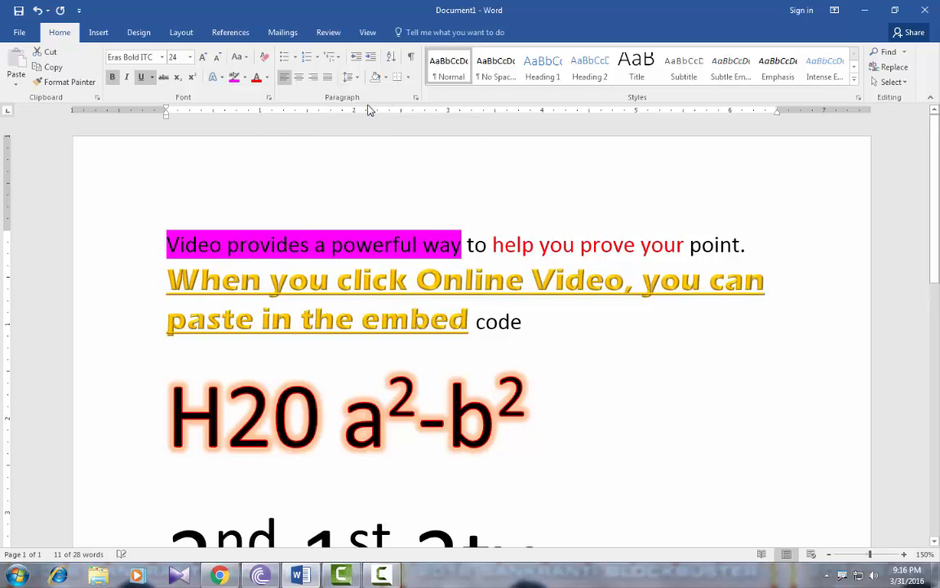
{"action": "left_click", "coordinate": [472, 319]}
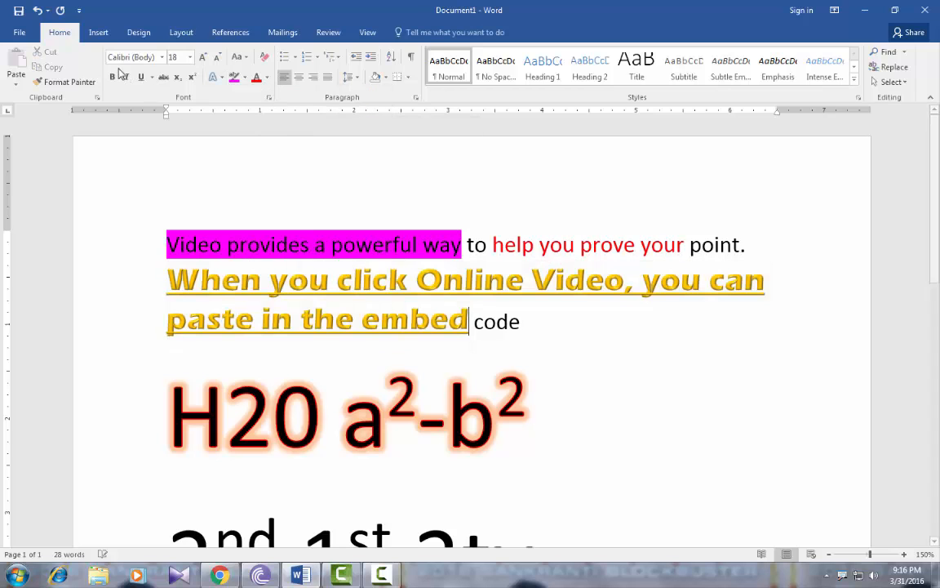